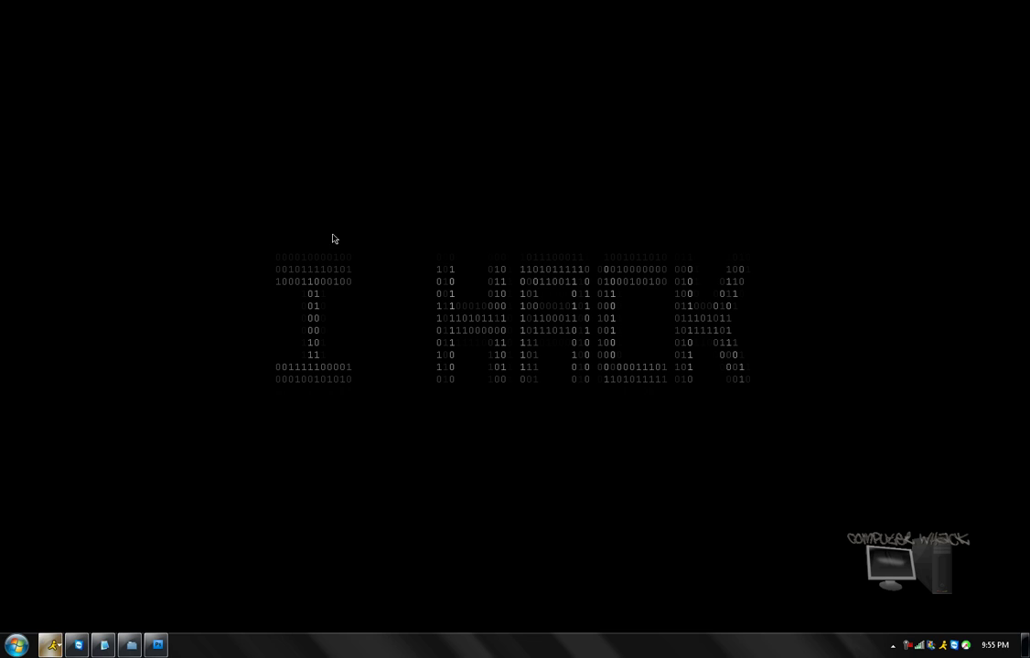
Check the Background and I Hack layers in the Photoshop document, then dismiss the chat notification
left_click_drag(237, 217, 832, 504)
left_click(158, 645)
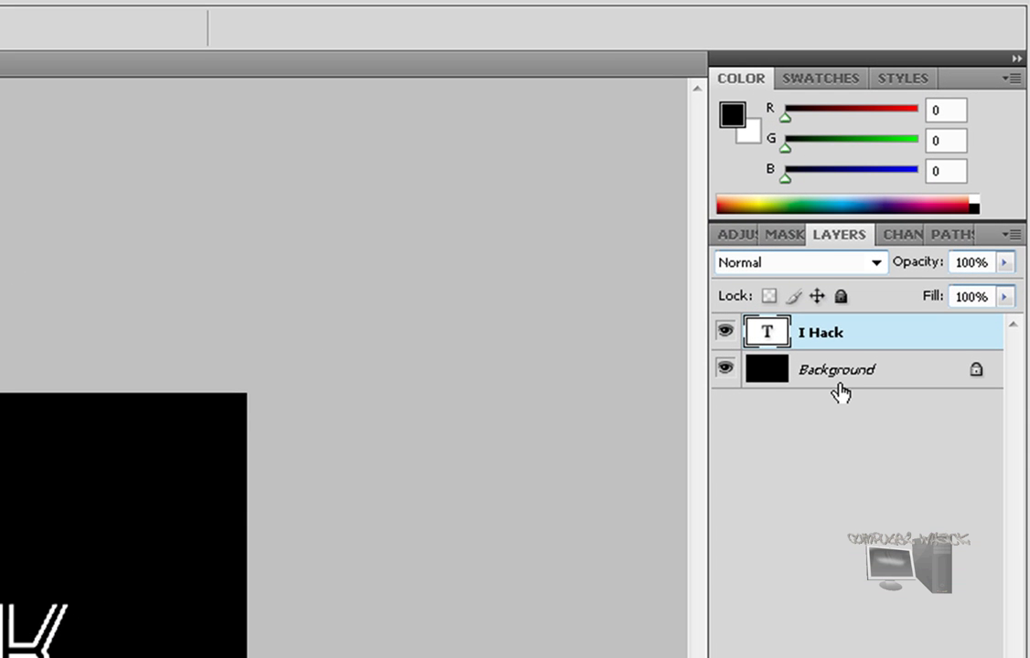
left_click(839, 393)
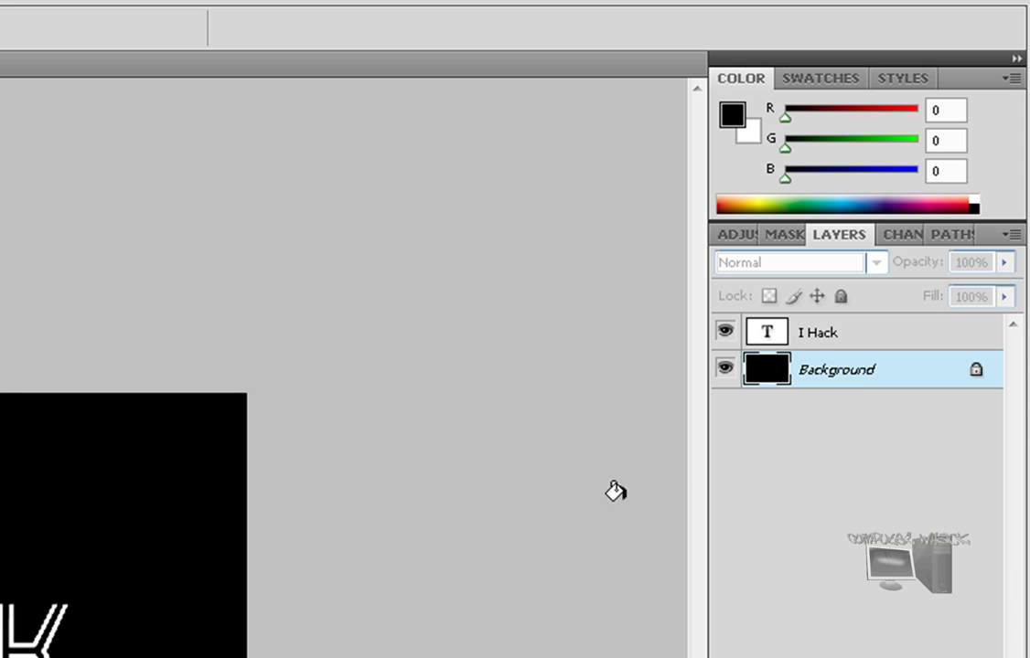
left_click(816, 337)
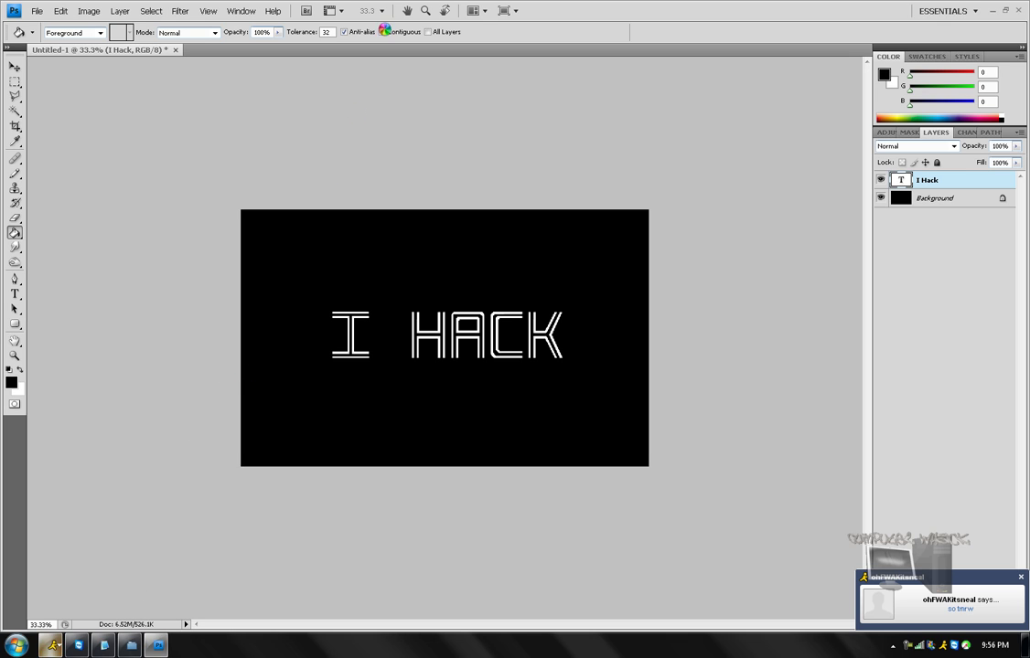
mouse_move(422, 4)
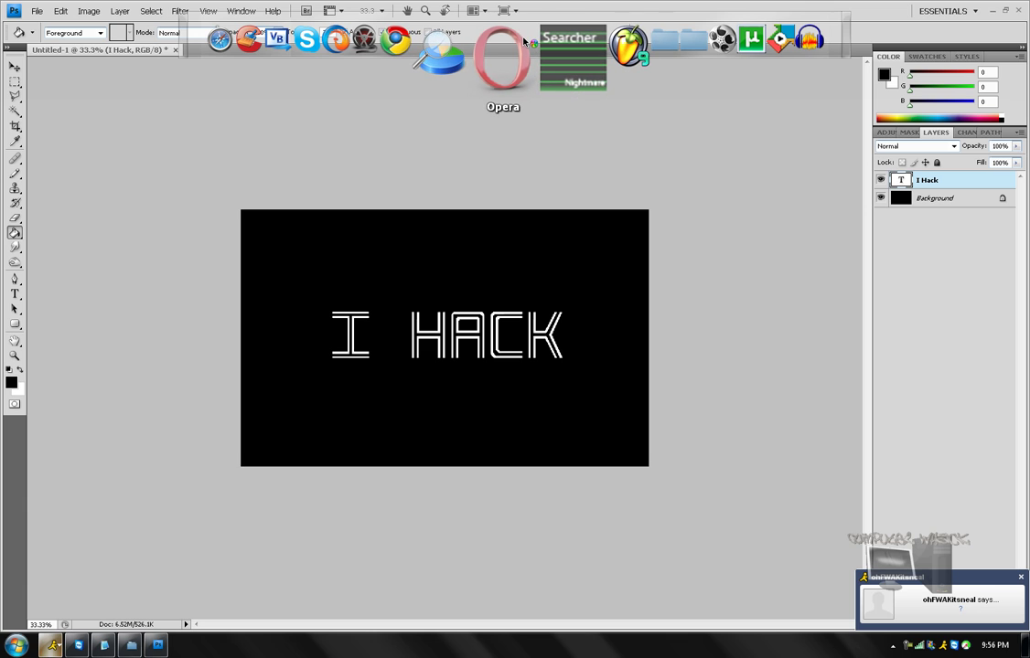
left_click(1018, 577)
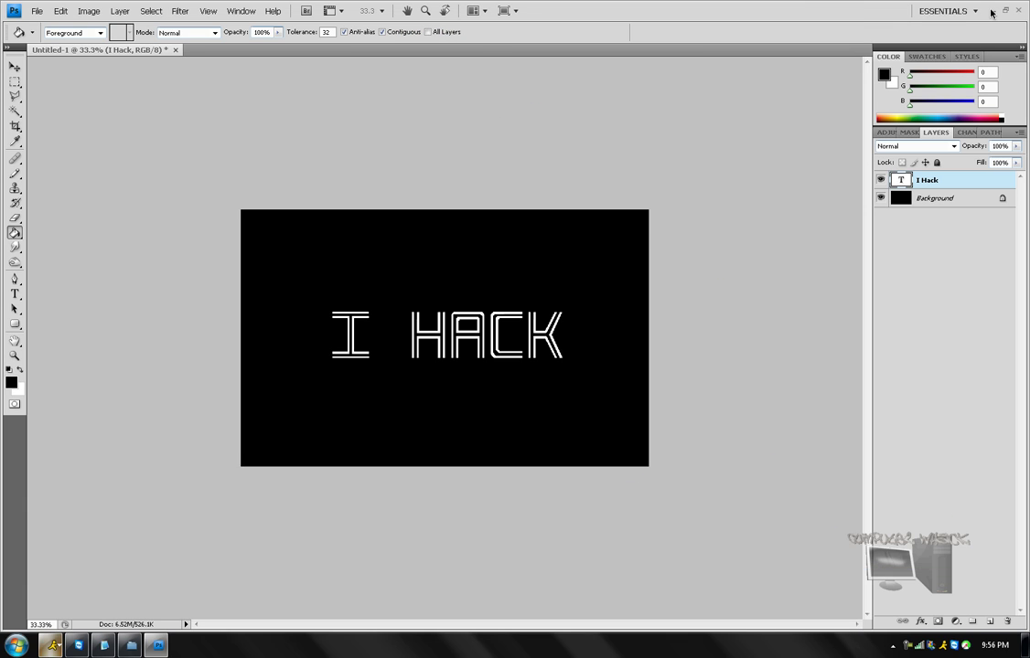
key("super+d")
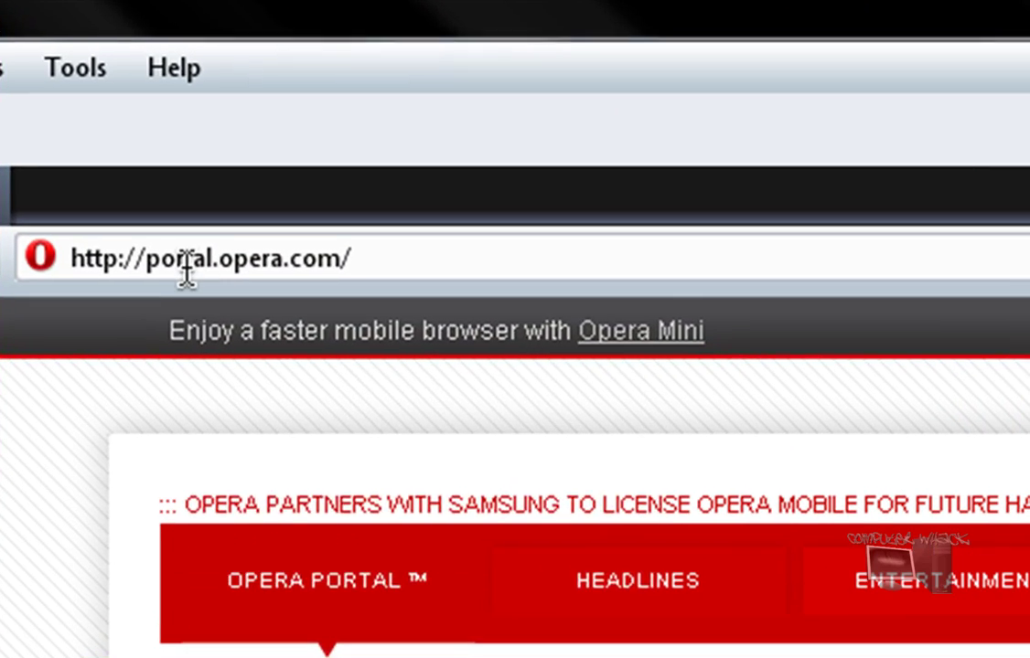
right_click(205, 163)
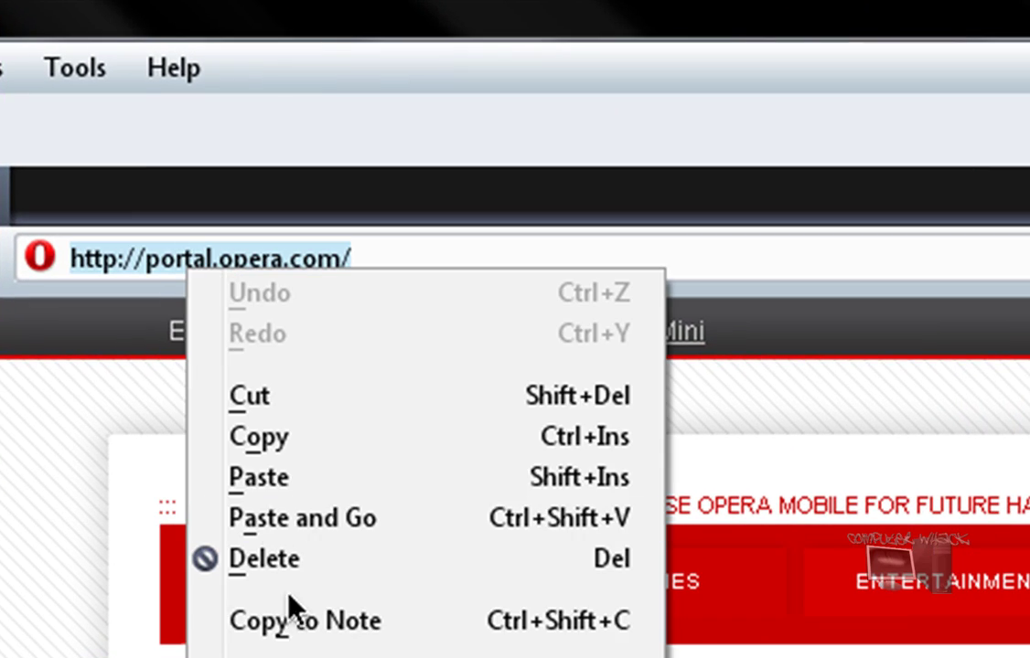
left_click(262, 483)
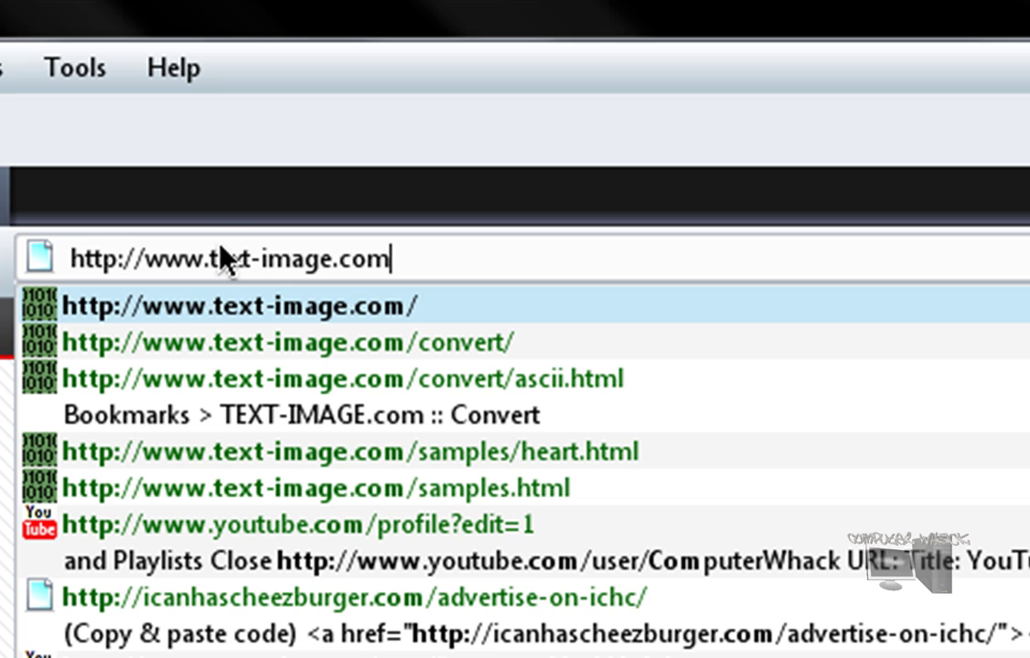
left_click_drag(210, 258, 409, 257)
left_click(426, 258)
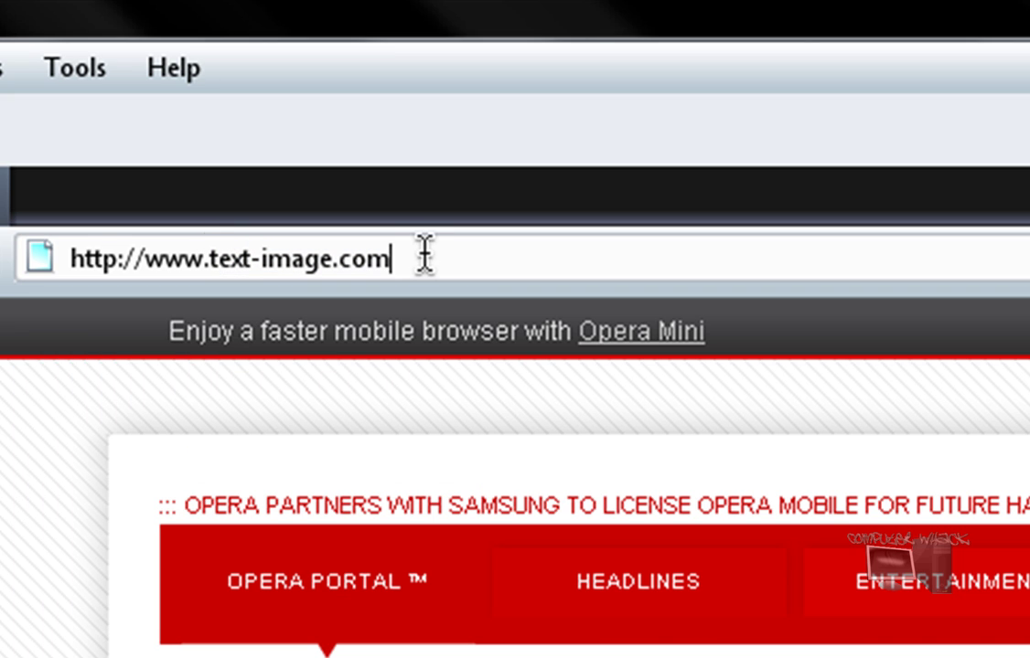
key("Return")
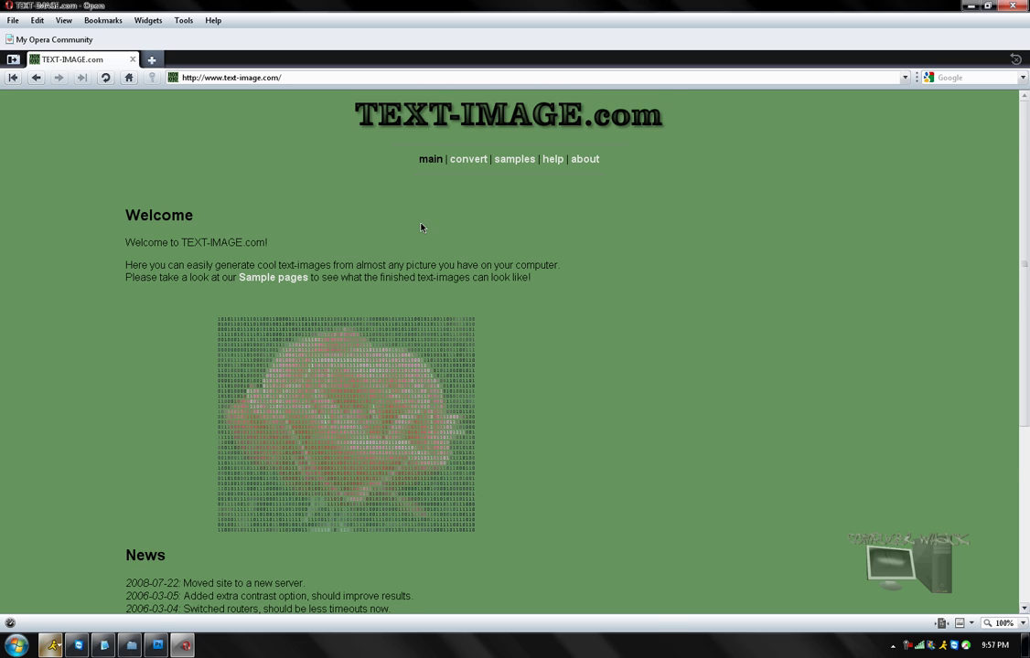
Open TEXT-IMAGE.com's Convert into HTML page
left_click(469, 159)
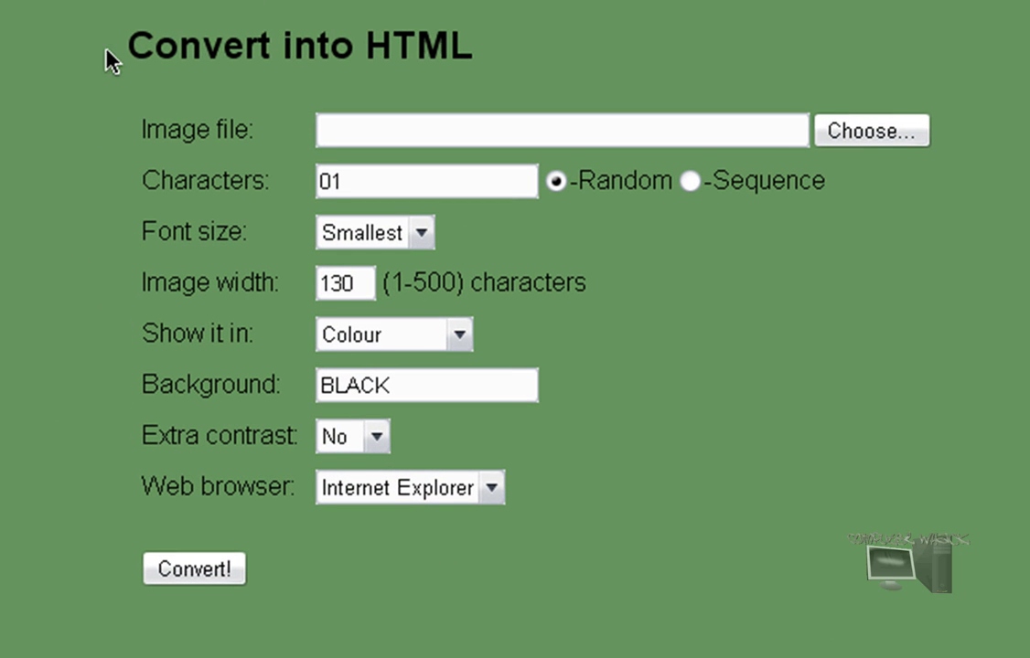
left_click_drag(106, 51, 589, 42)
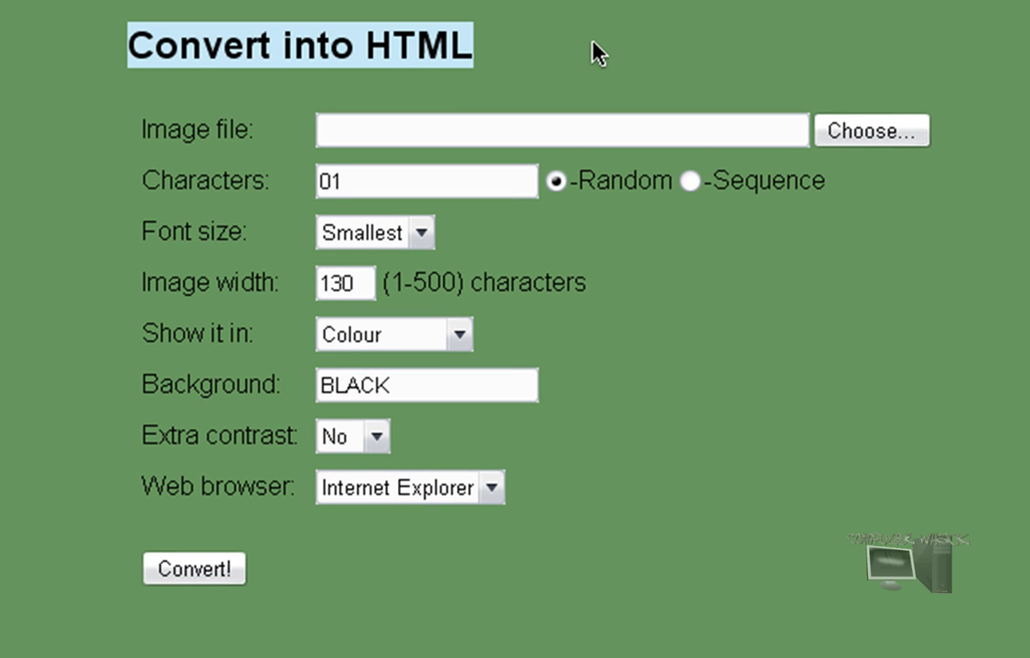
left_click(594, 52)
Choose Untitled-1.jpg from the Desktop as the image to convert
left_click(859, 137)
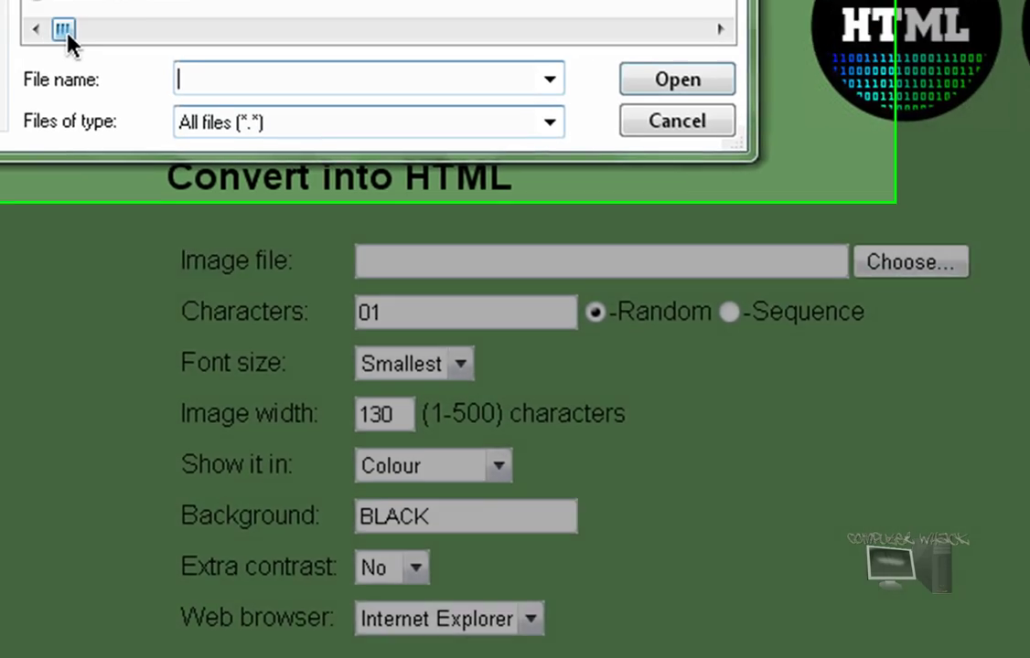
left_click_drag(59, 27, 758, 533)
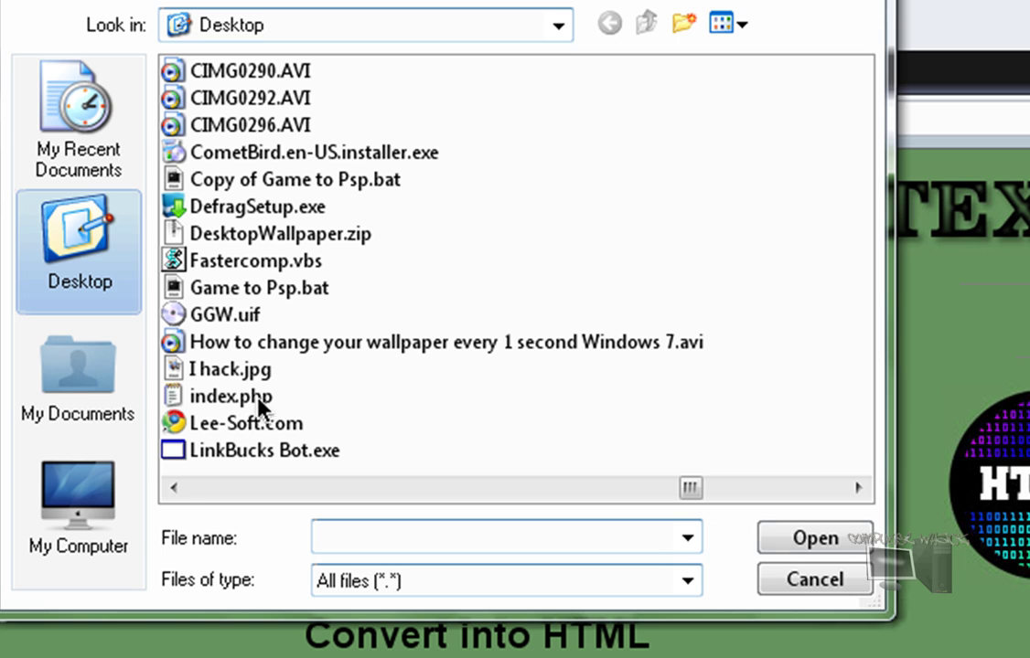
left_click(858, 487)
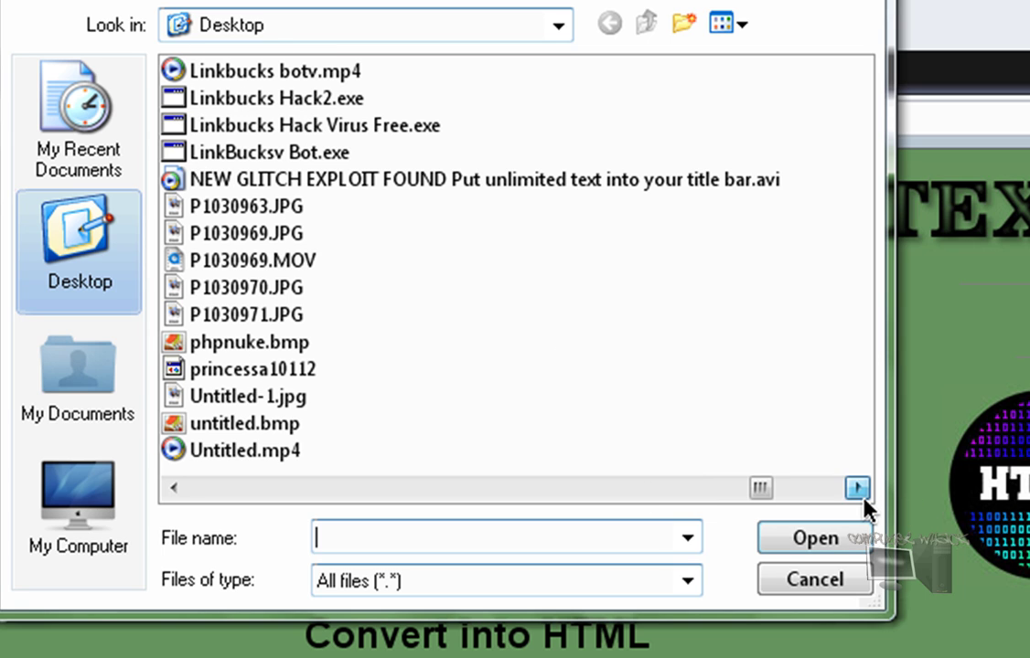
double_click(272, 405)
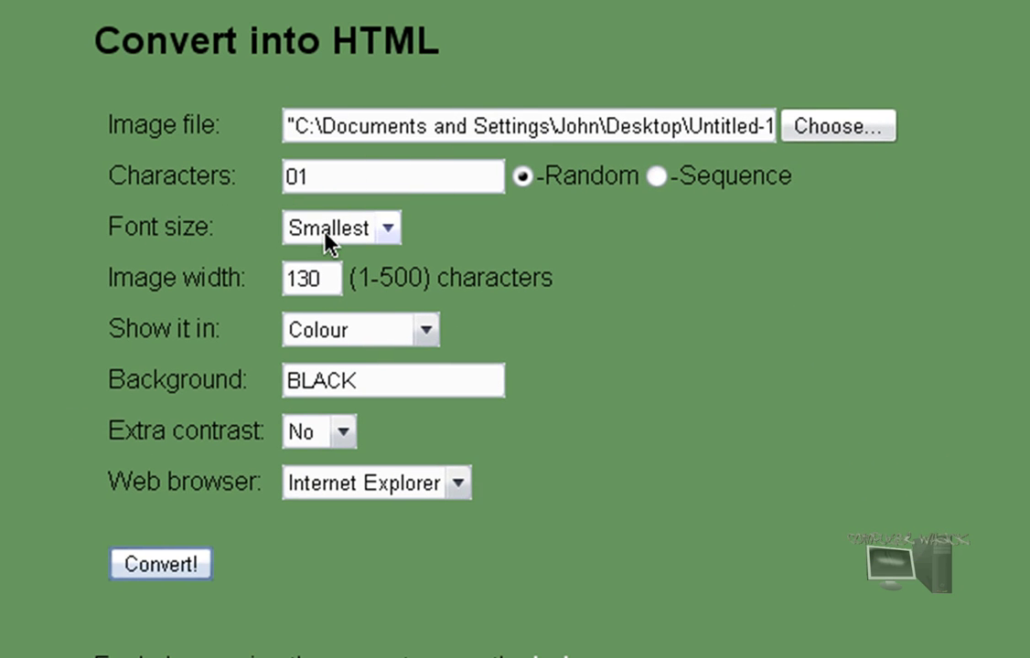
Set the font size to Large and keep the output in Colour
left_click(325, 231)
left_click(329, 347)
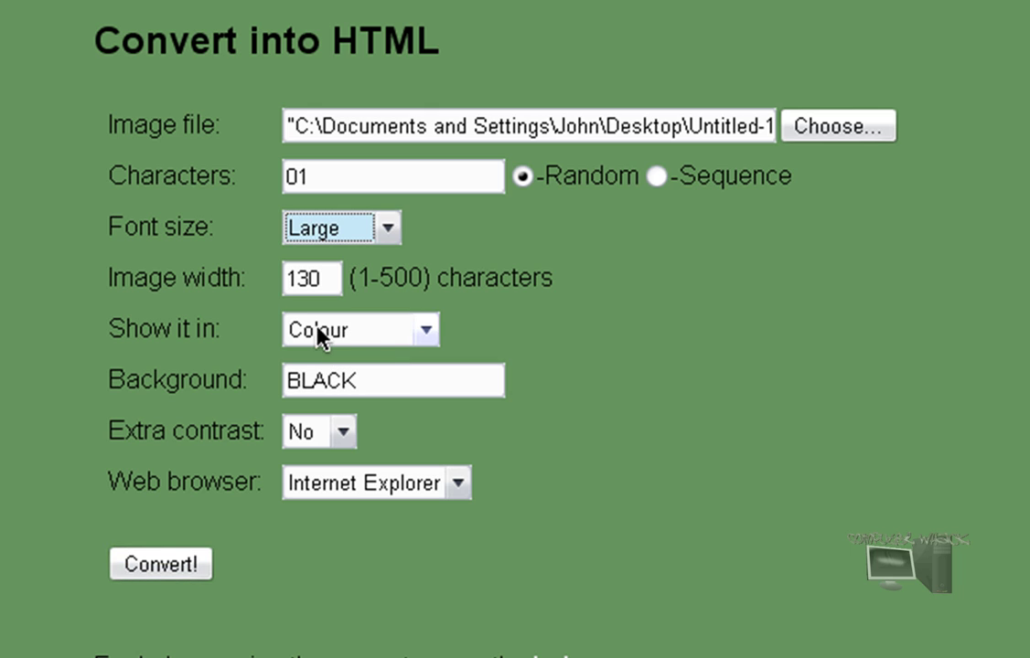
left_click(395, 337)
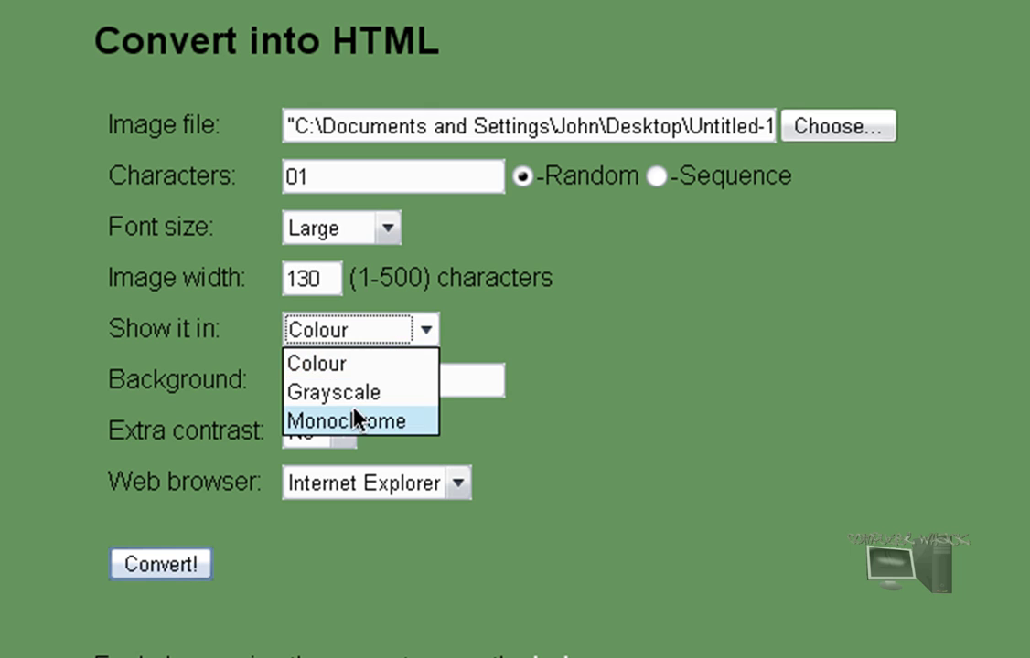
left_click(426, 329)
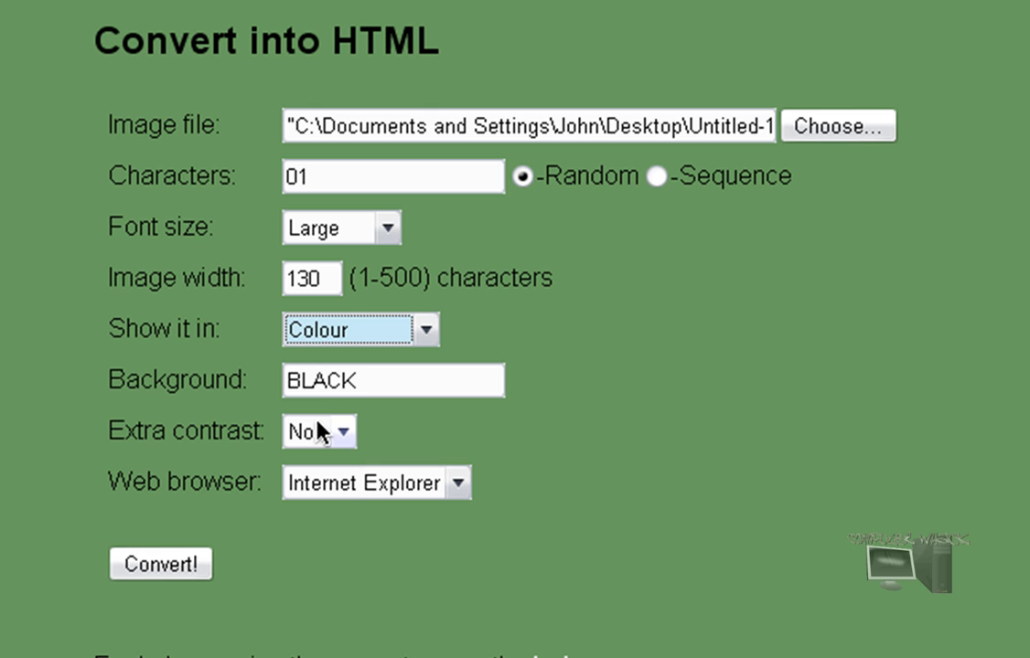
Keep extra contrast at No, set the web browser to Other, and convert the image
left_click(293, 430)
left_click(309, 490)
left_click(343, 437)
left_click(347, 464)
left_click(431, 477)
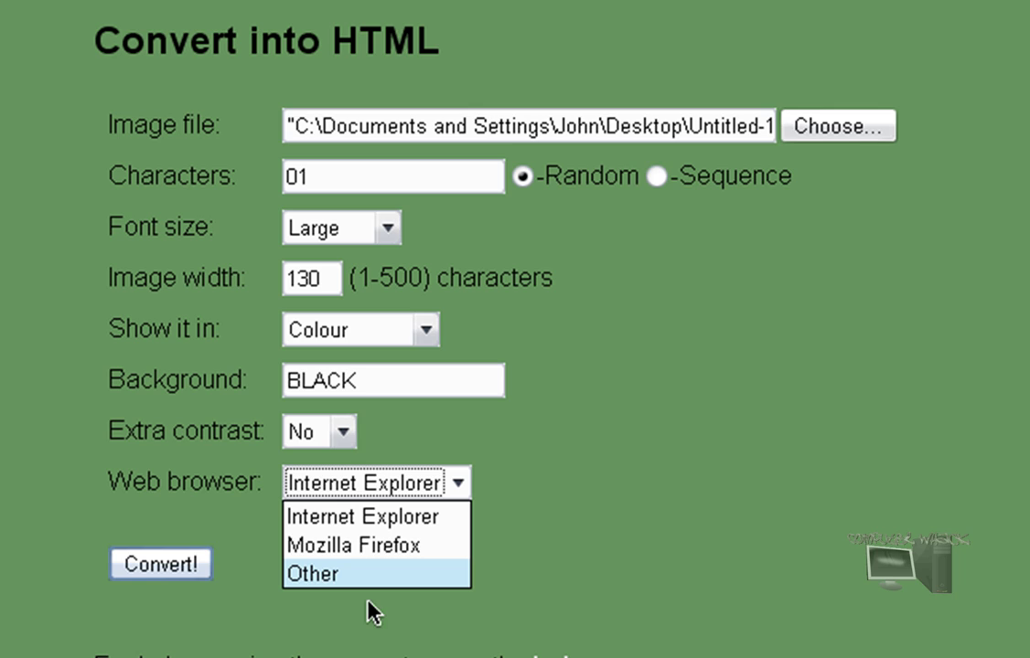
left_click(334, 576)
left_click(158, 567)
left_click(158, 567)
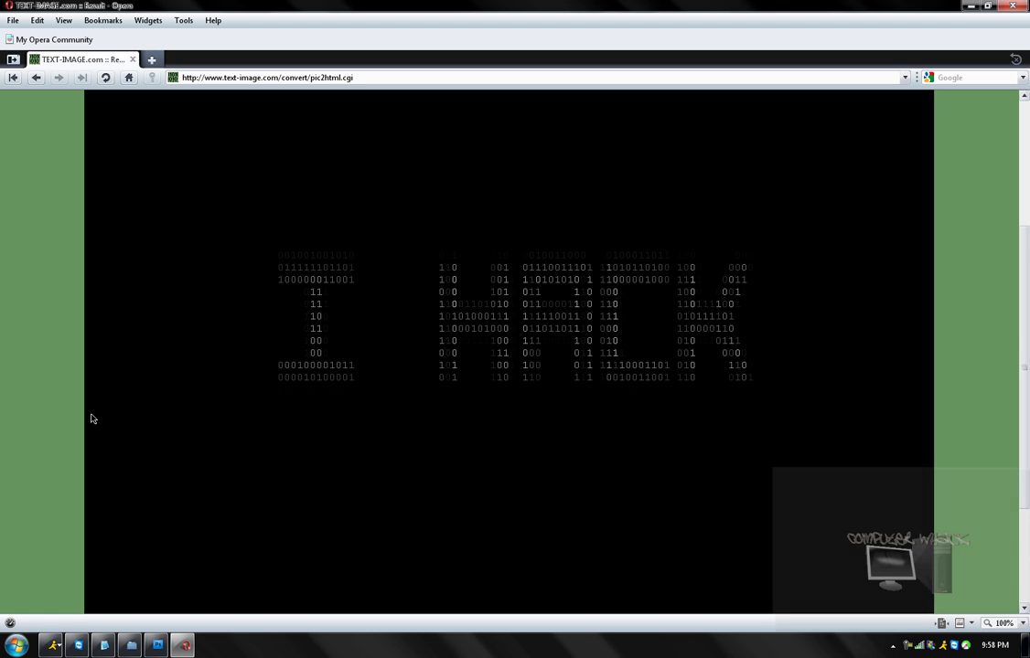
Show the binary-art result full screen in Opera, capture it with PrintScreen, and return to Photoshop
key("F11")
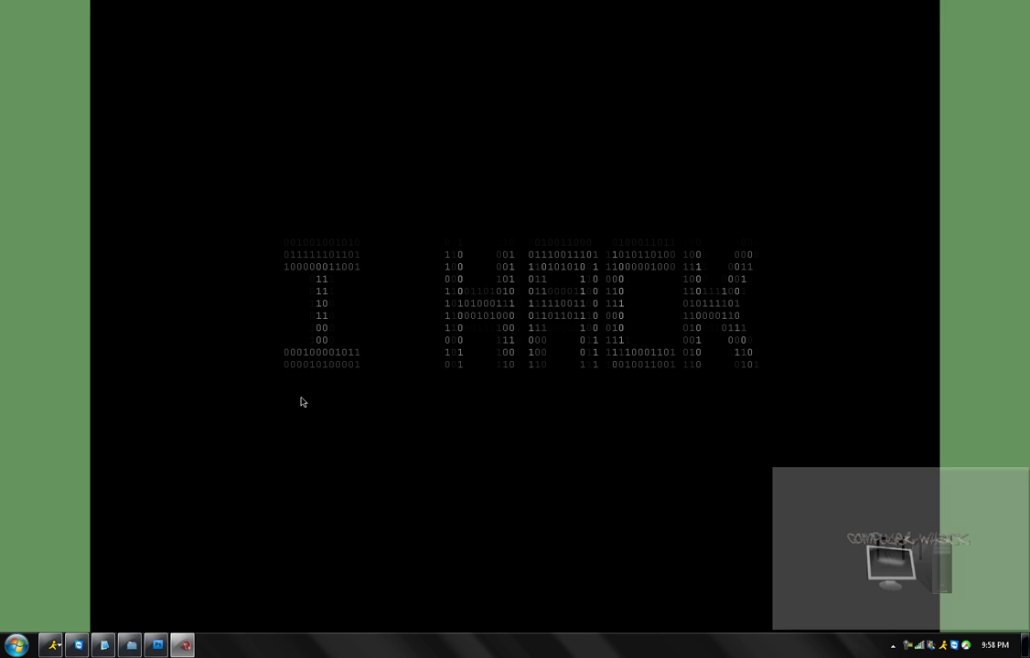
key("Print")
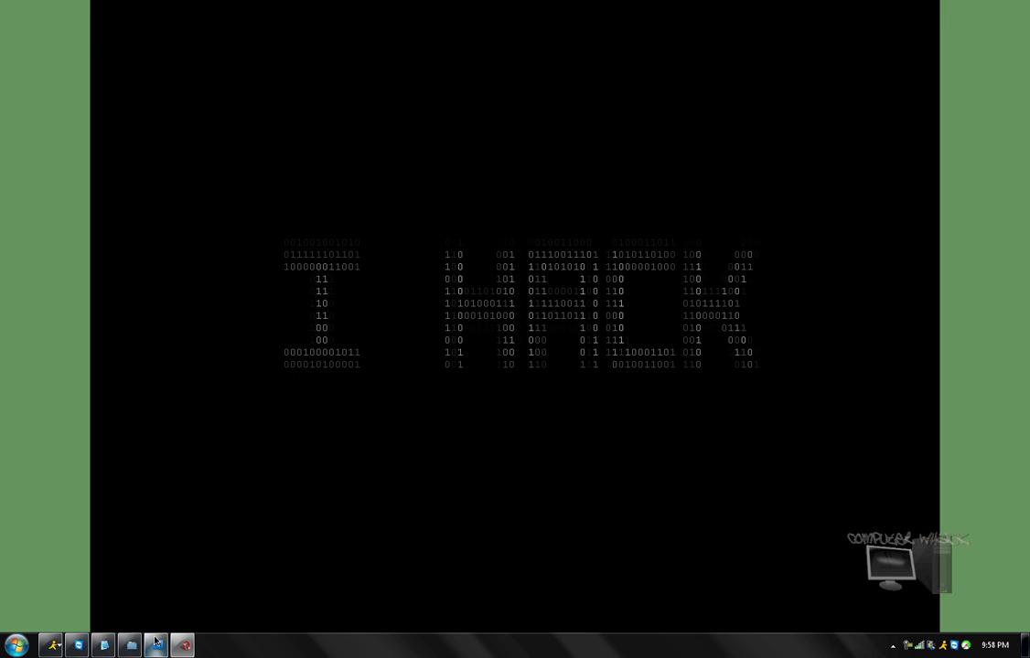
key("Escape")
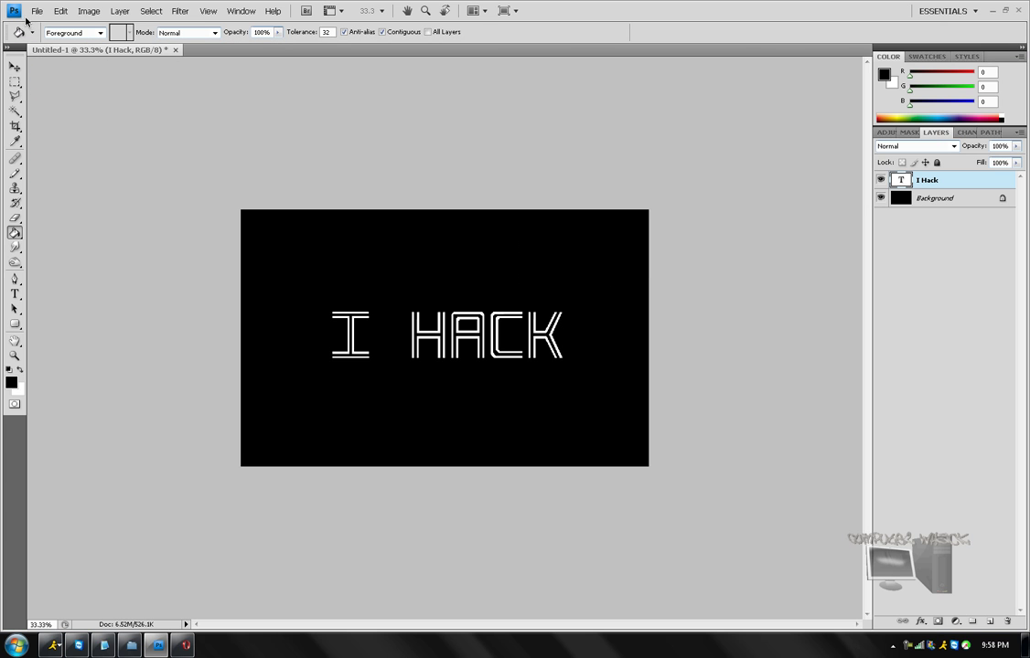
left_click(36, 11)
Create a 1600×1024 Clipboard-preset document, Untitled-2, and paste the screenshot into it
left_click(46, 26)
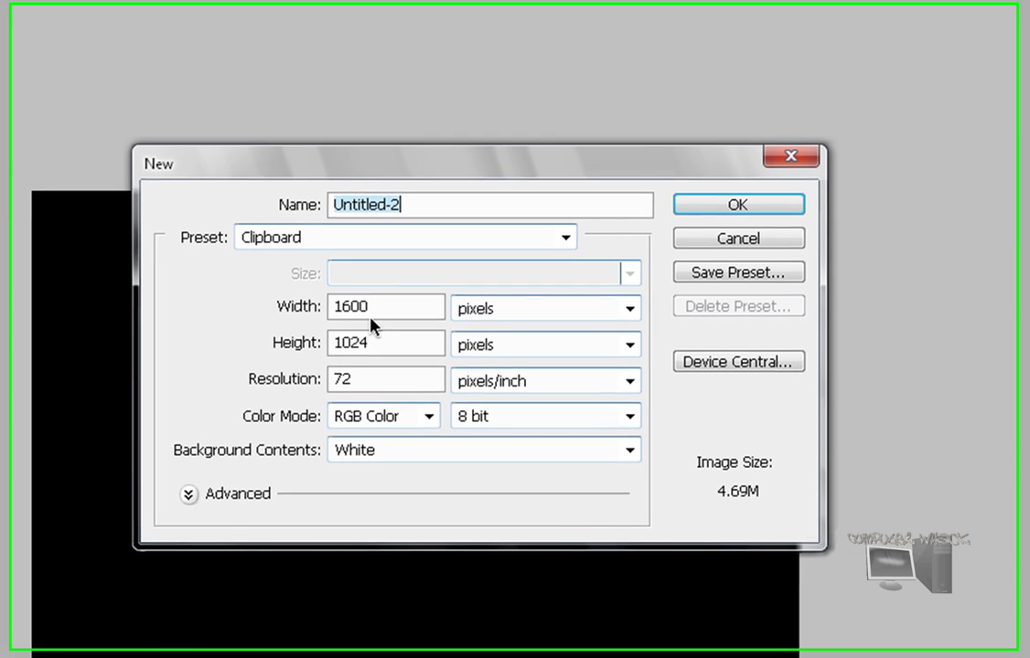
key("Tab")
key("Tab")
key("Tab")
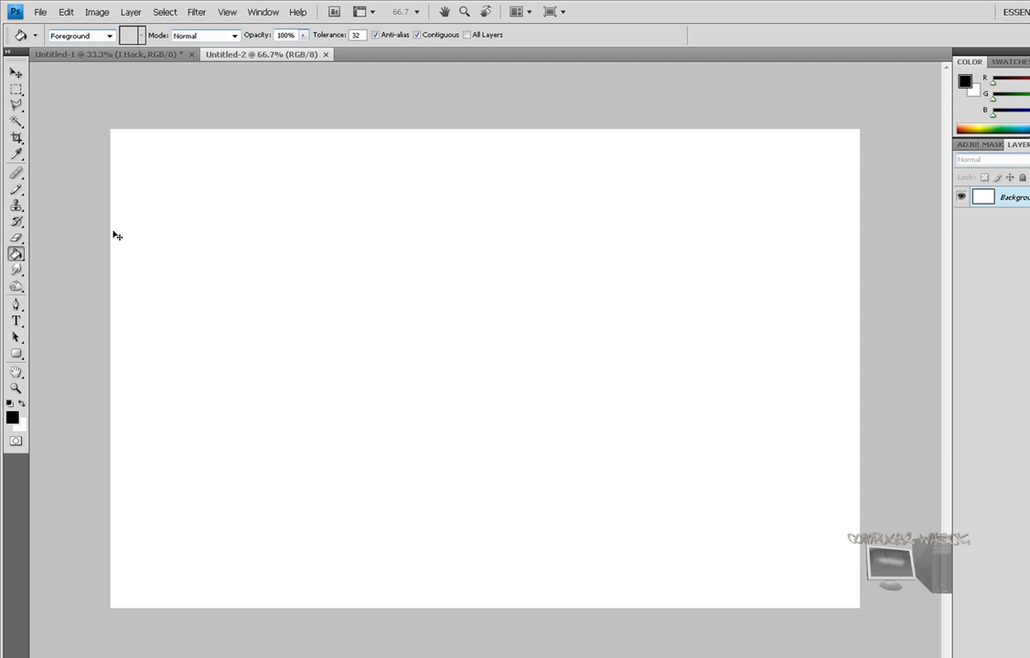
key("ctrl+v")
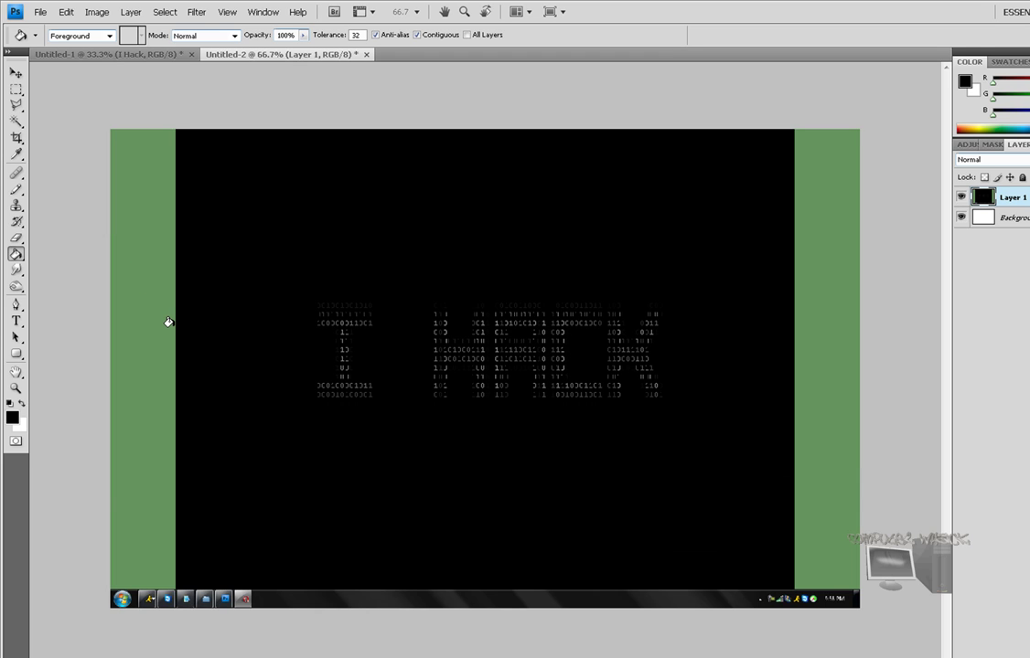
Select the black I HACK area above the taskbar with the Rectangular Marquee and cut it
left_click(16, 89)
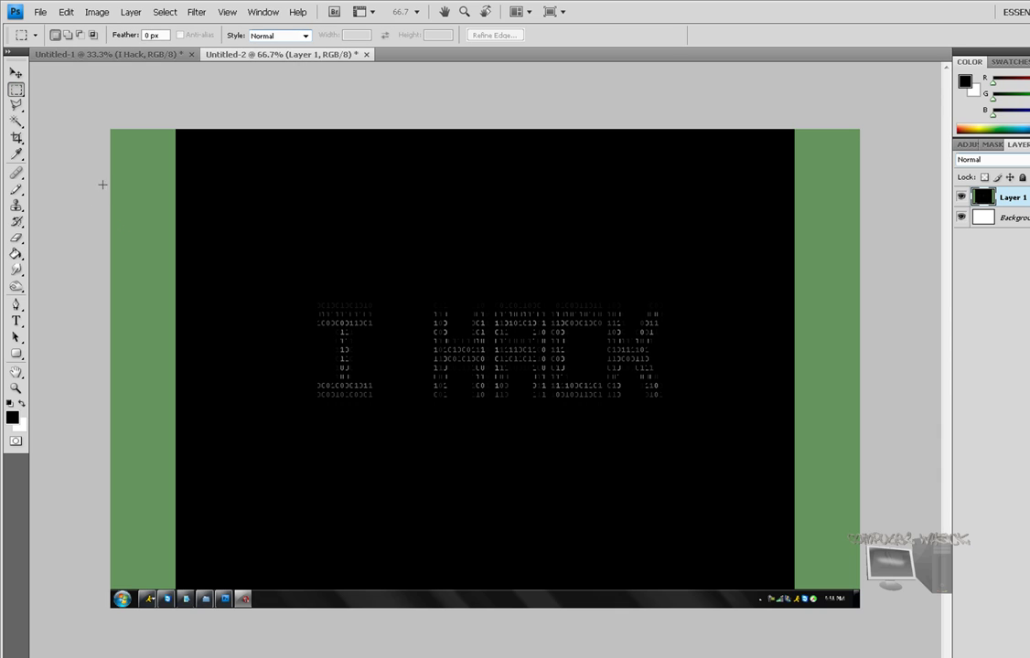
left_click_drag(108, 590, 864, 629)
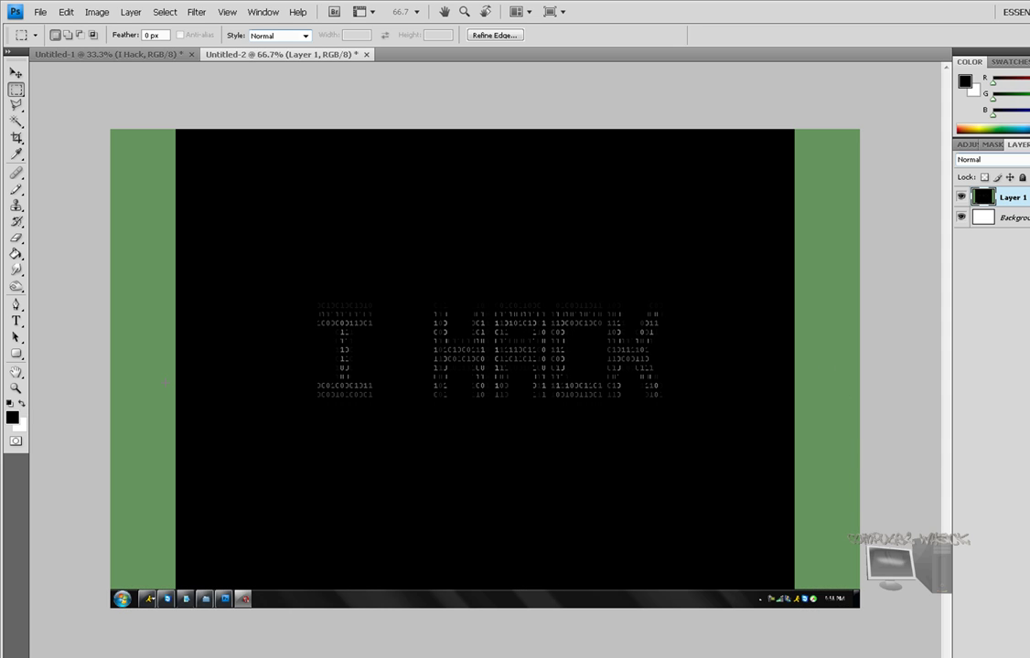
left_click(178, 181)
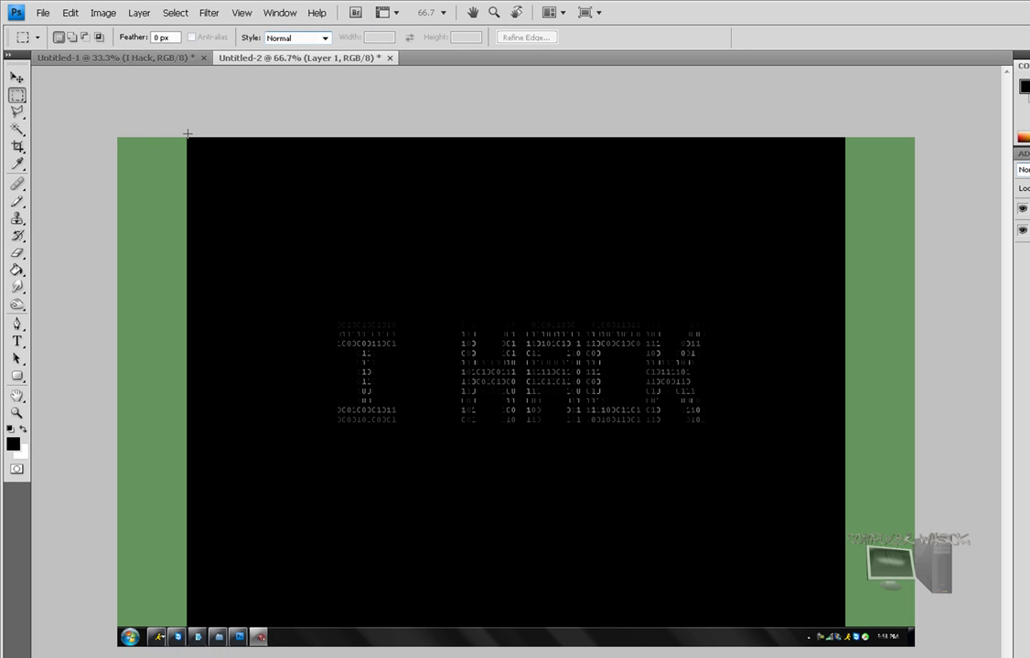
left_click_drag(578, 353, 844, 629)
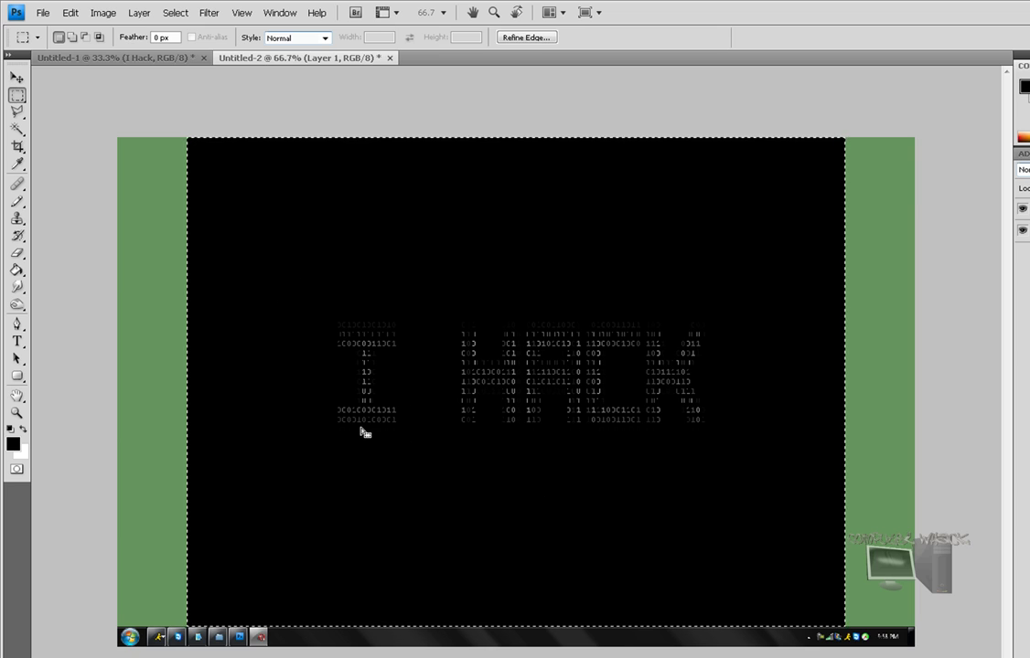
right_click(320, 374)
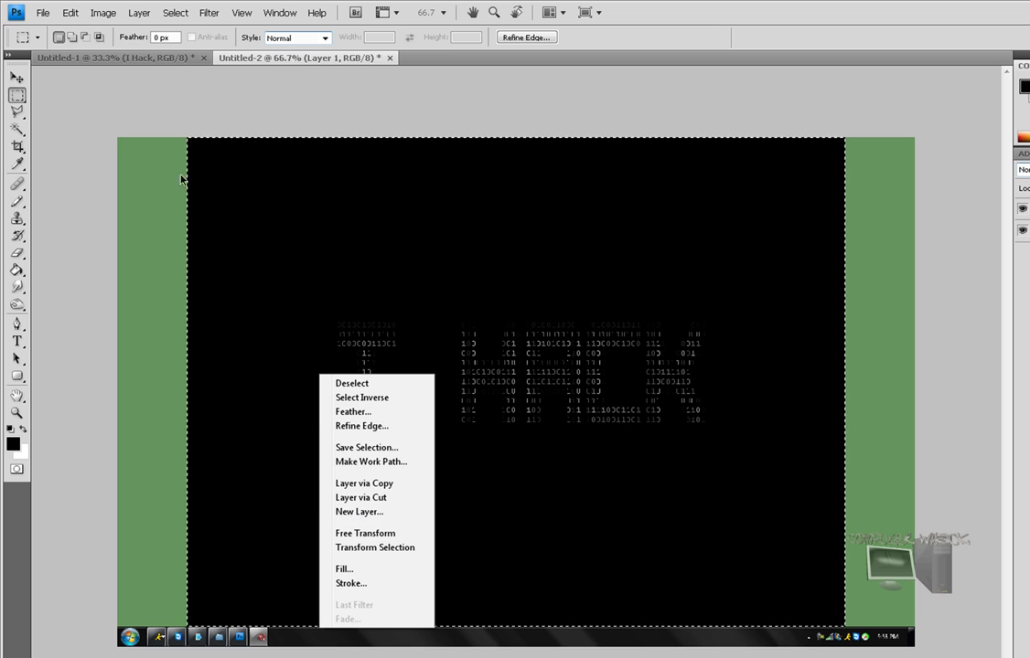
left_click(91, 20)
left_click(96, 18)
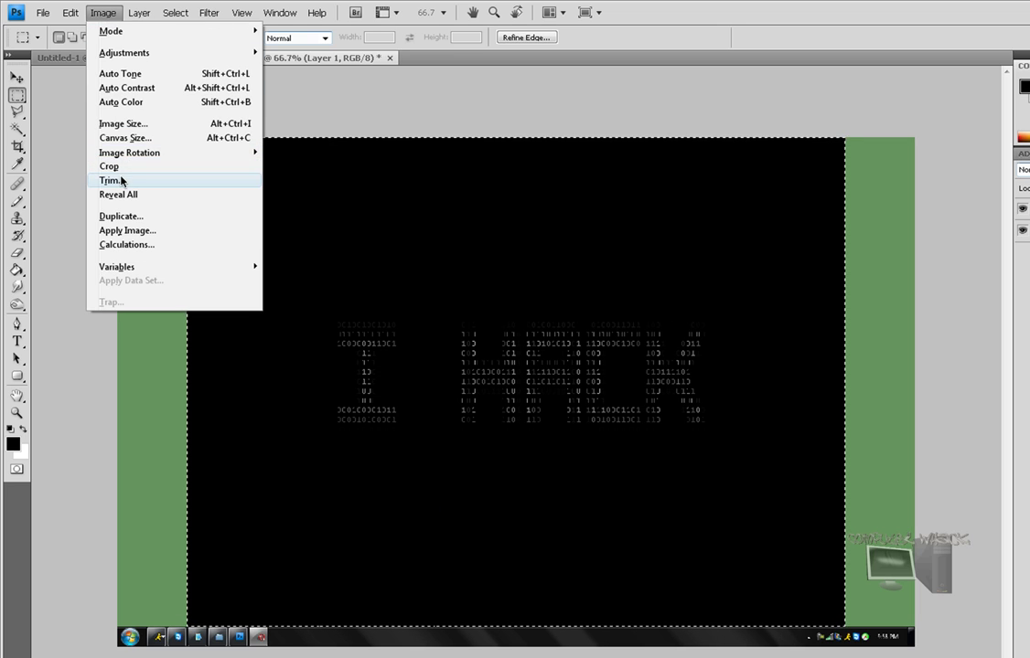
mouse_move(71, 20)
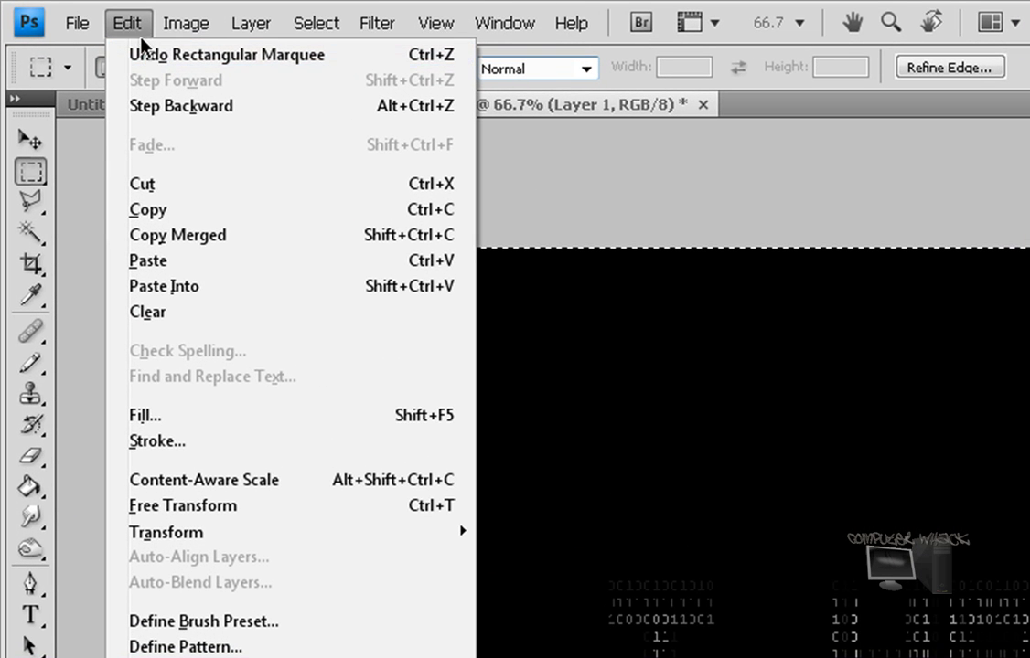
left_click(152, 183)
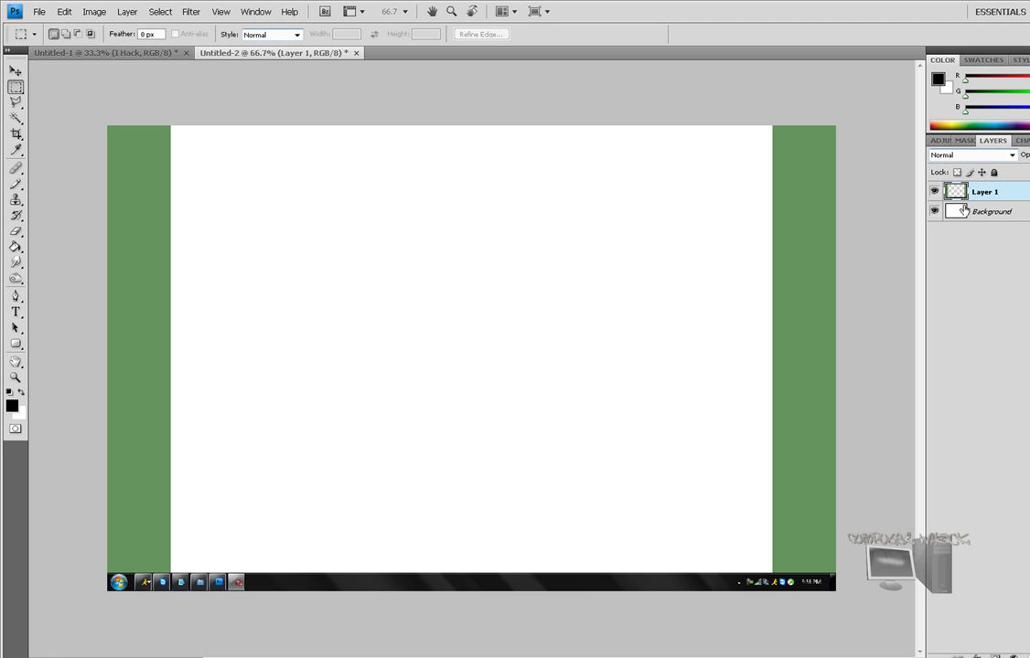
Delete the screenshot layer, paste the I HACK image back, and Paint Bucket-fill the white margin black
left_click_drag(955, 192, 958, 651)
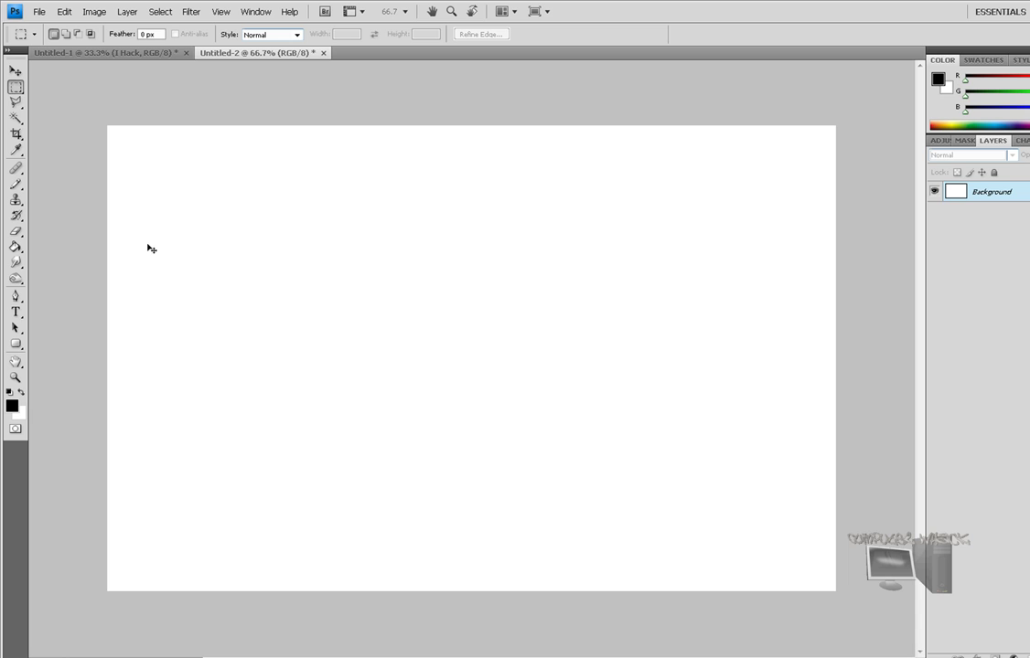
right_click(225, 256)
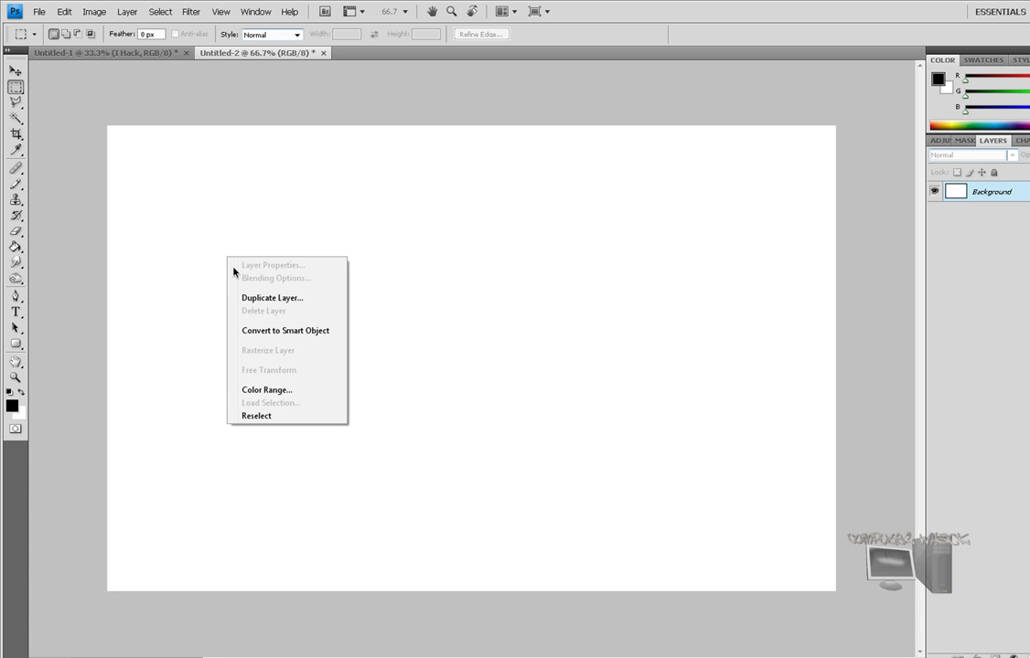
left_click(64, 11)
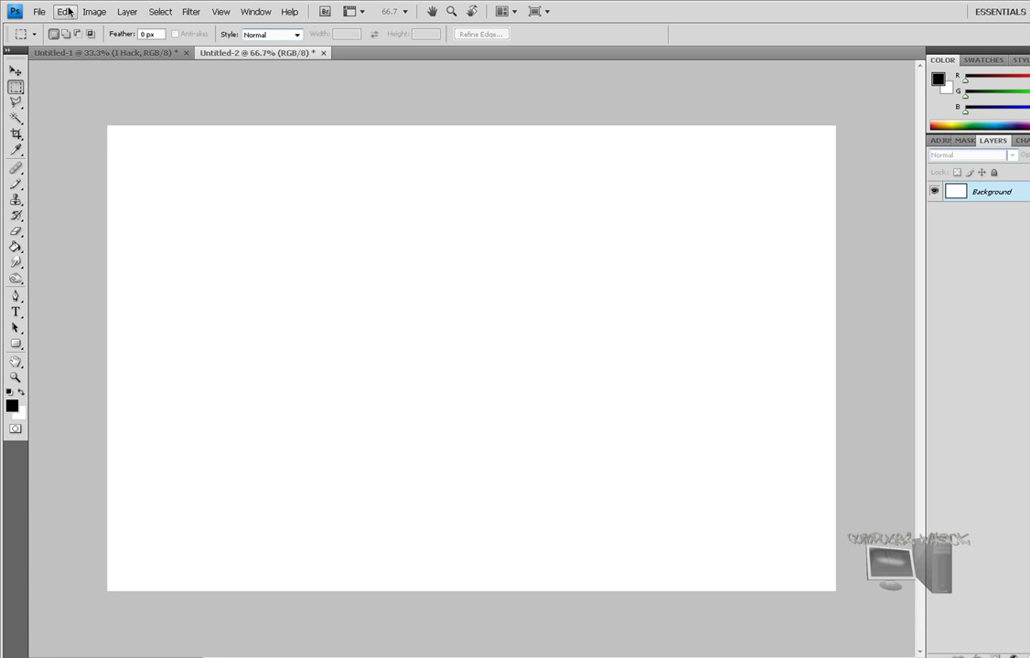
left_click(64, 11)
left_click(76, 135)
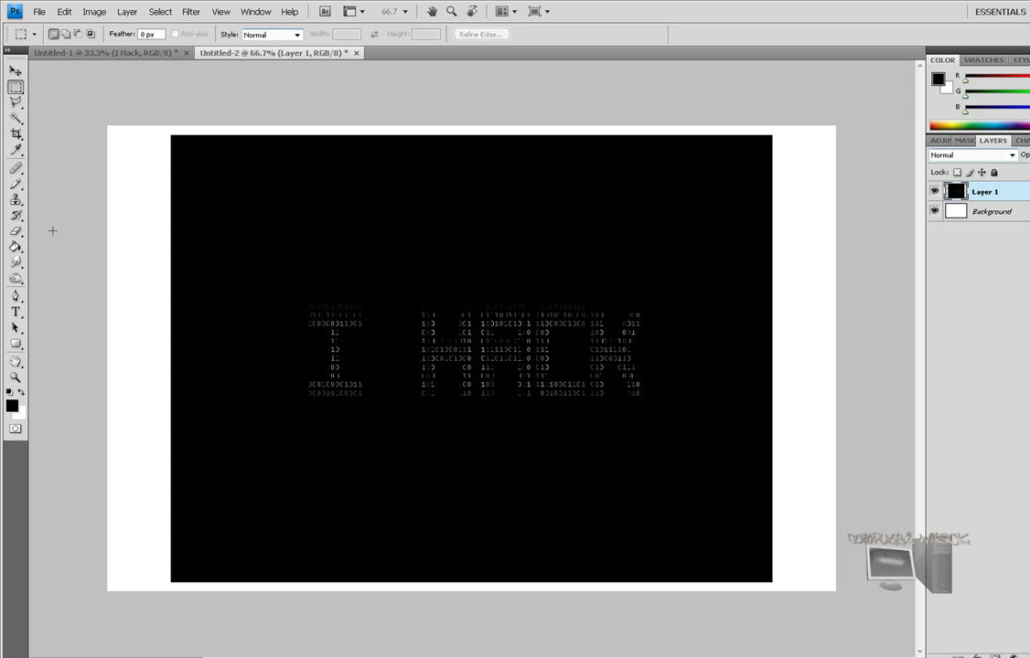
left_click(16, 245)
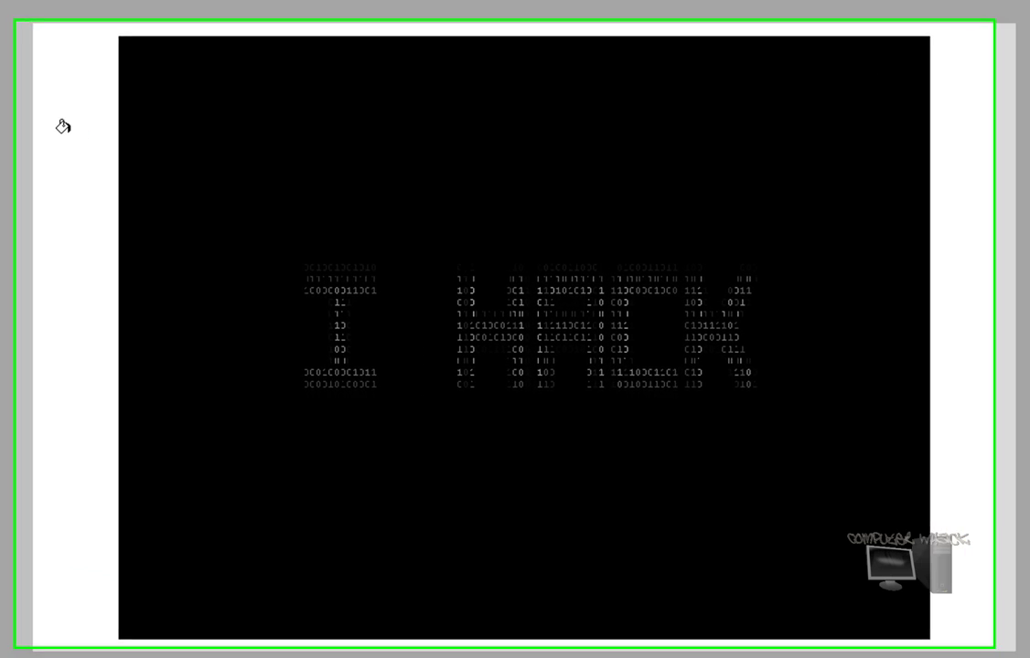
left_click(63, 126)
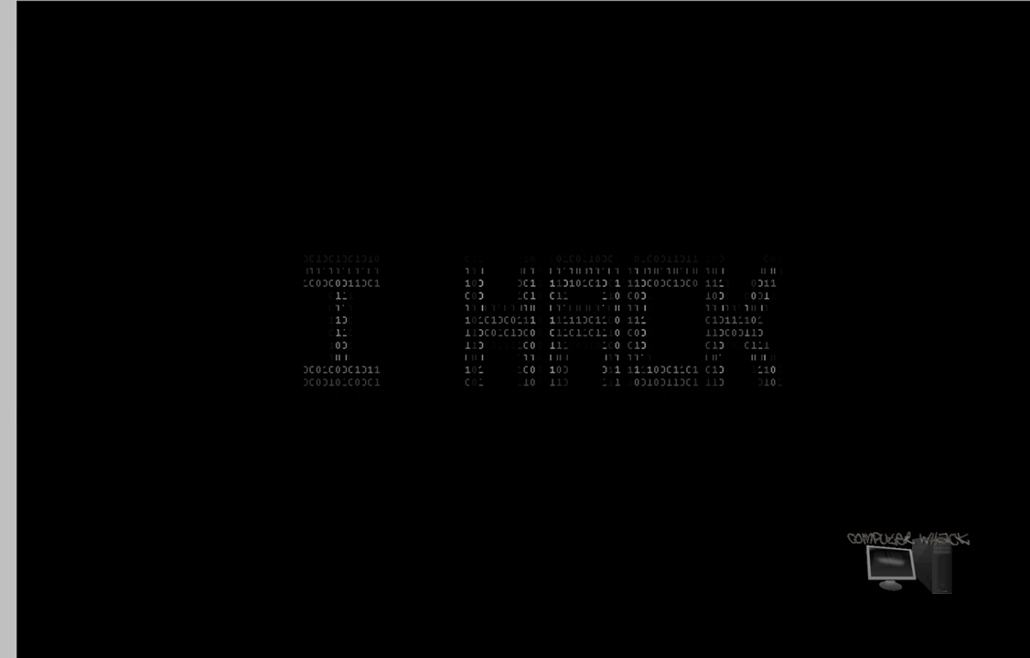
Save Untitled-2 to the Desktop as Untitled-2.jpg in JPEG format at quality 12
key("alt+f")
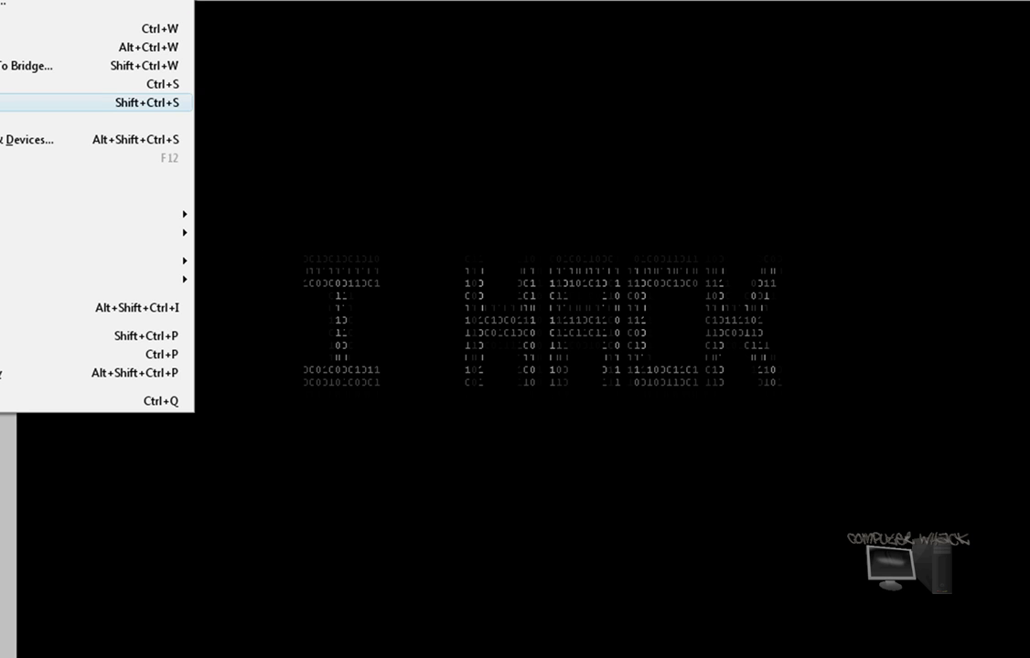
key("Return")
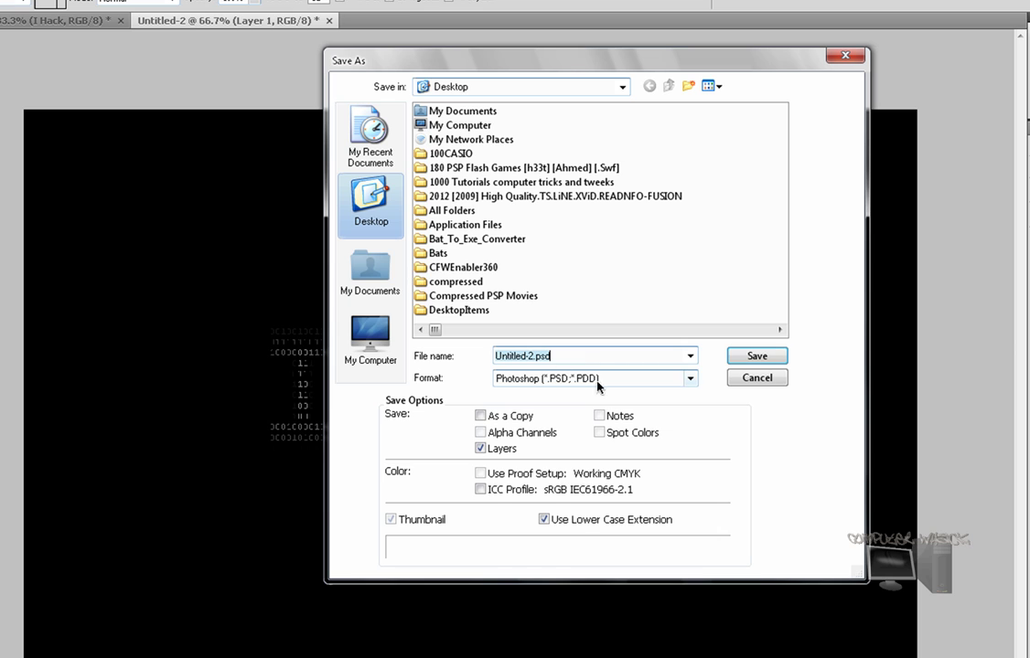
left_click(572, 377)
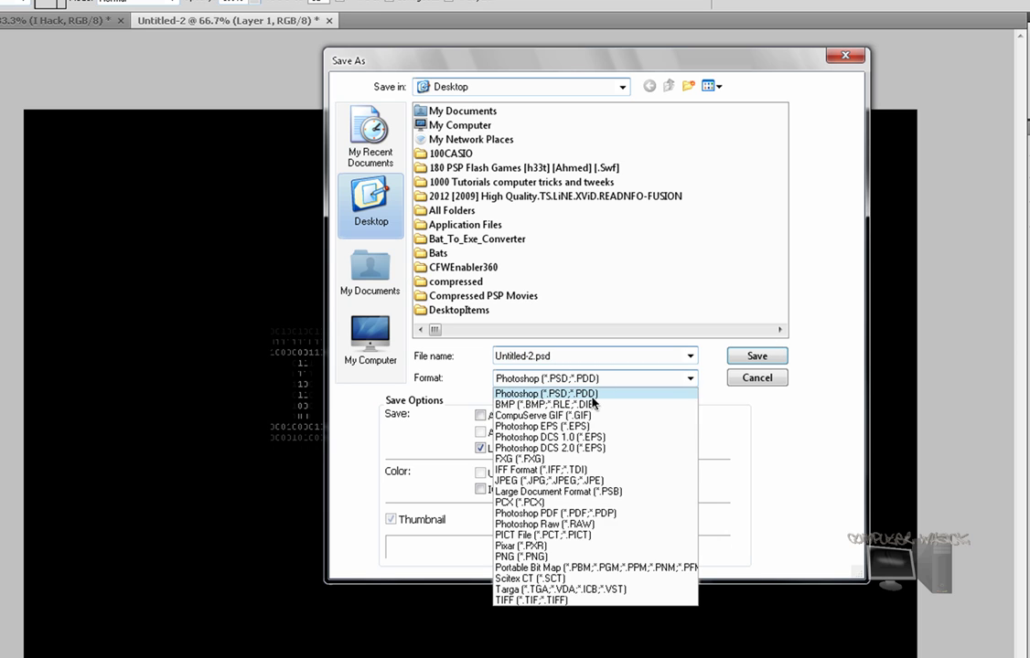
left_click(549, 480)
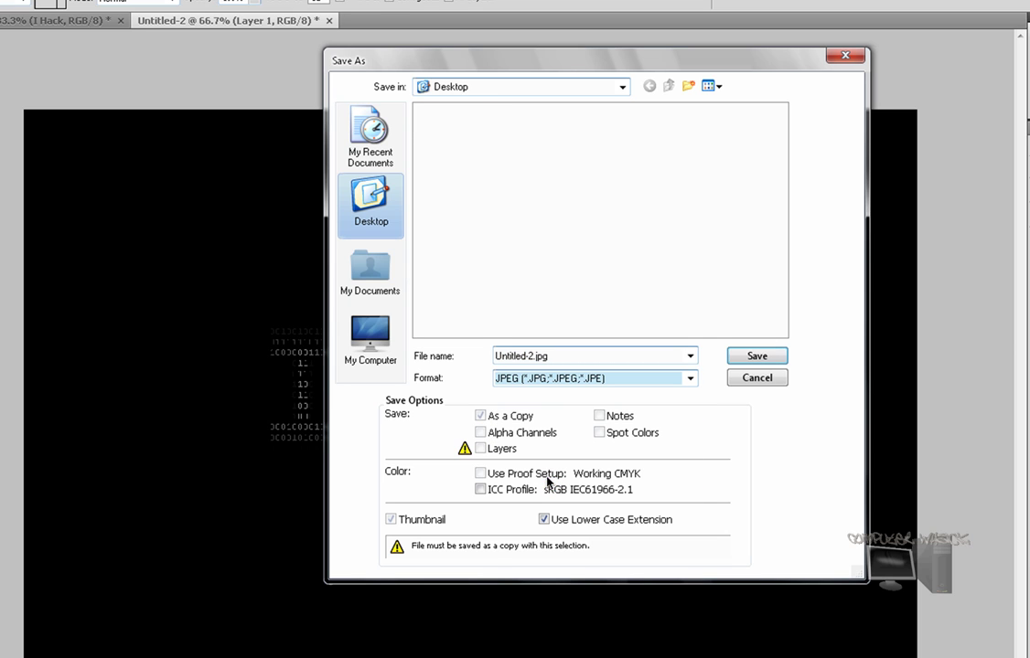
left_click(747, 356)
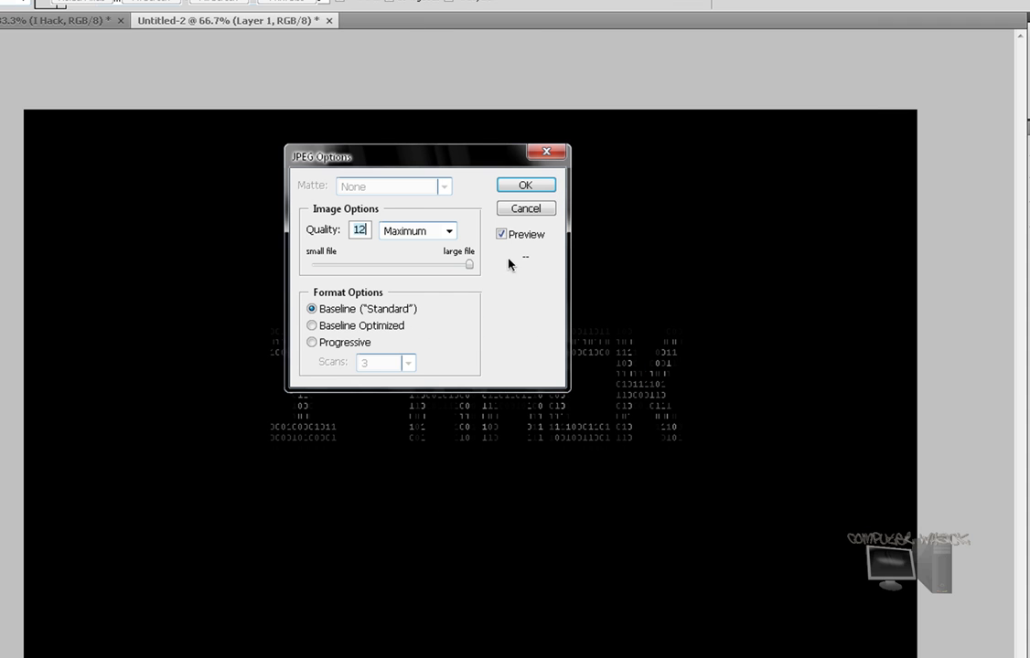
left_click(526, 188)
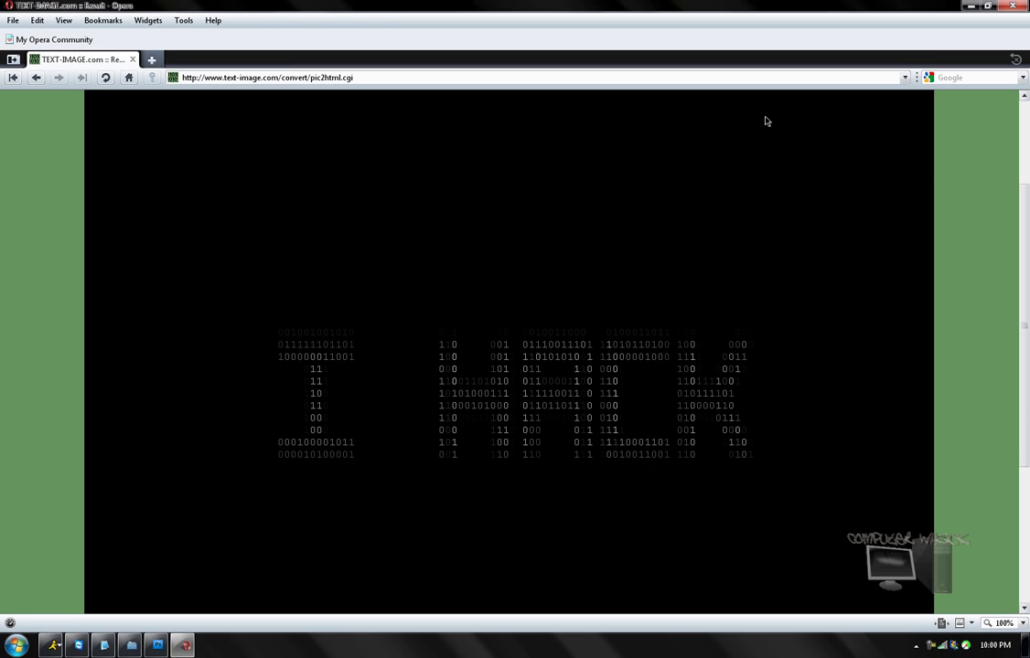
left_click(1011, 6)
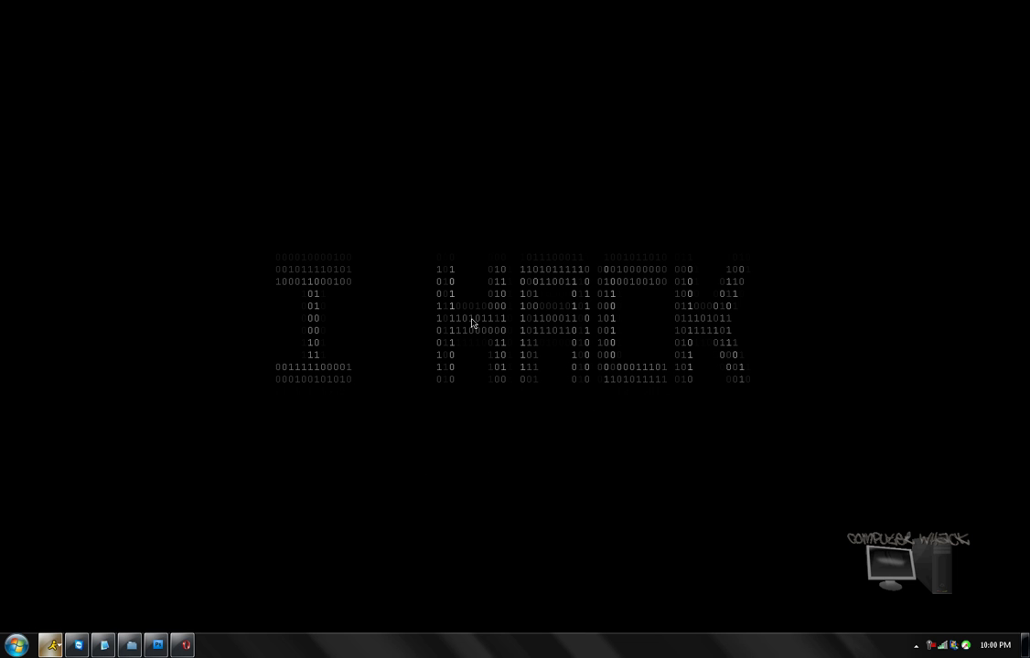